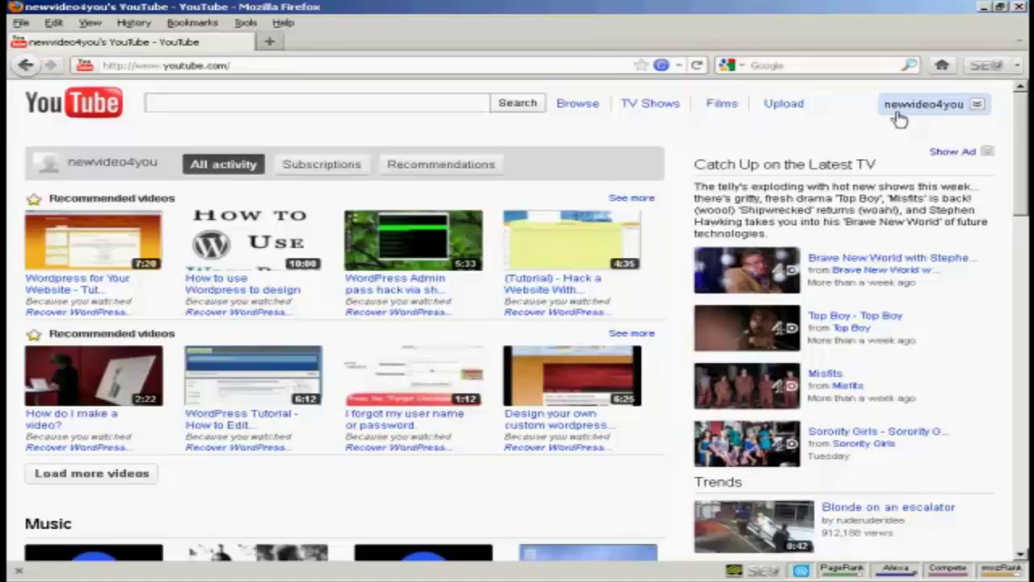
From the account menu's My Videos list, open the Annotations editor for 'YouTube Test'.
click(978, 107)
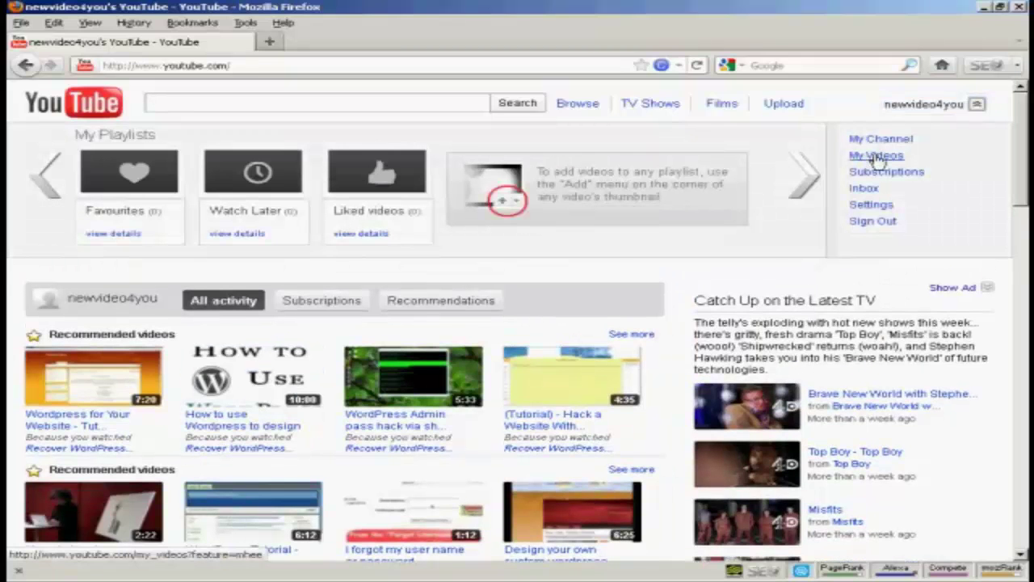
click(881, 158)
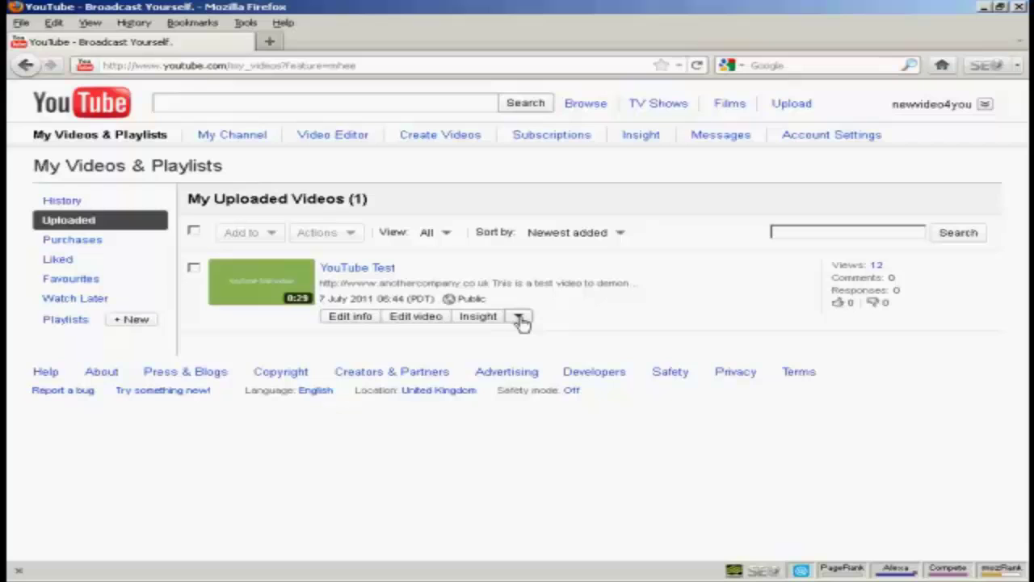
click(520, 318)
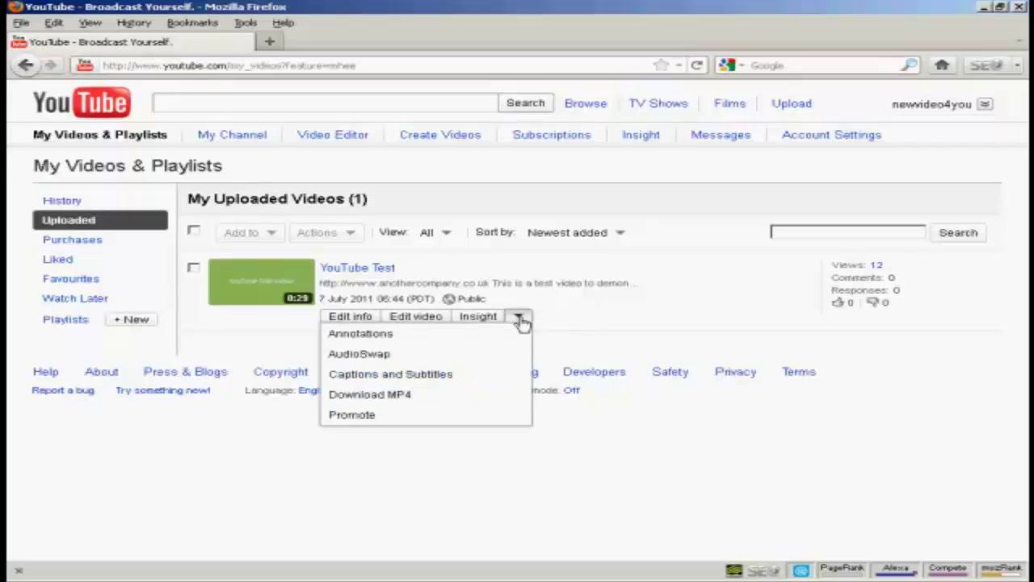
click(378, 341)
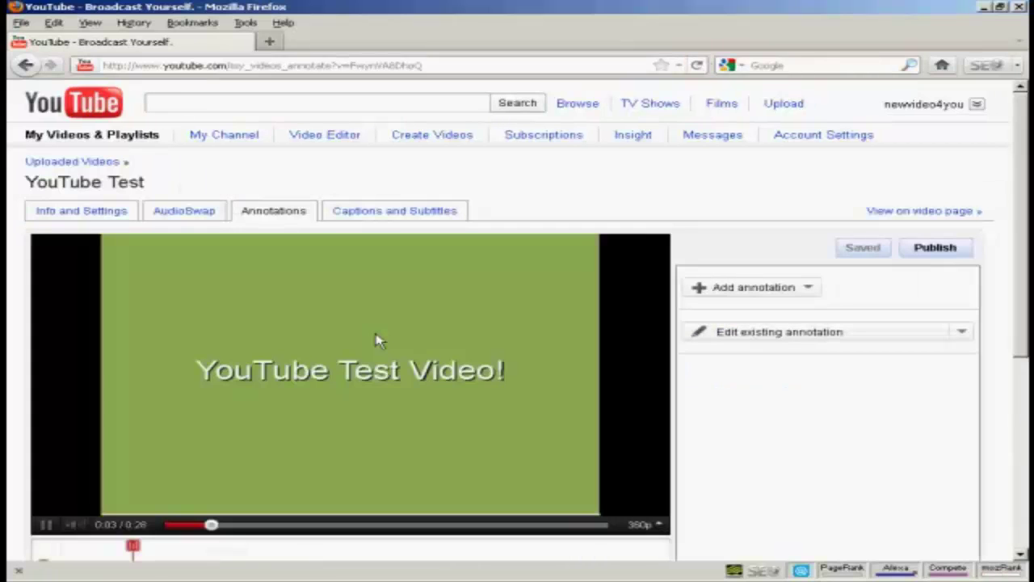
Pause the test video at 0:12 and scroll down until the annotation timeline is visible.
click(46, 527)
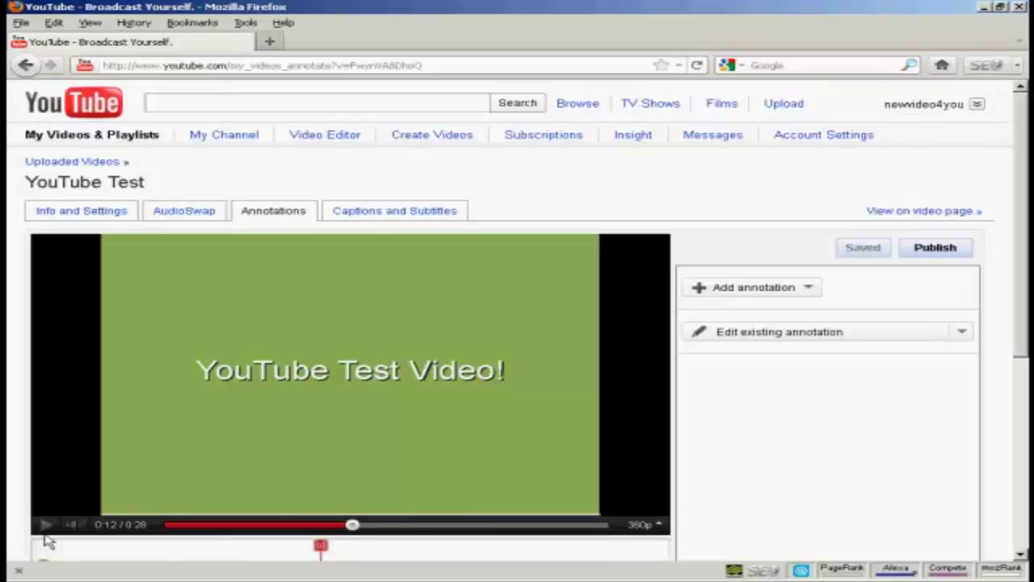
click(643, 524)
scroll(1022, 244, down, 1)
drag(1022, 244, 1023, 295)
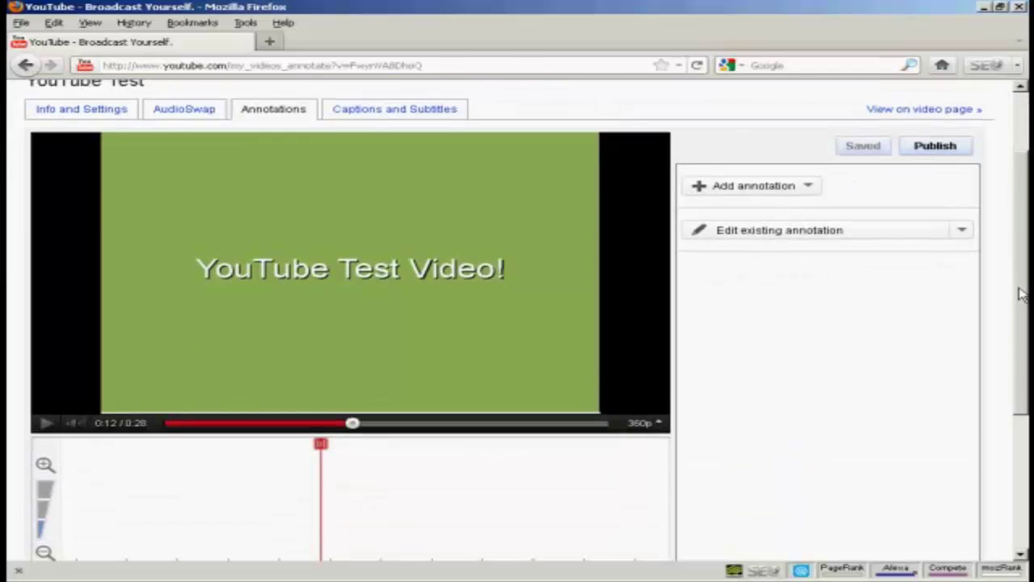
drag(1022, 295, 1023, 302)
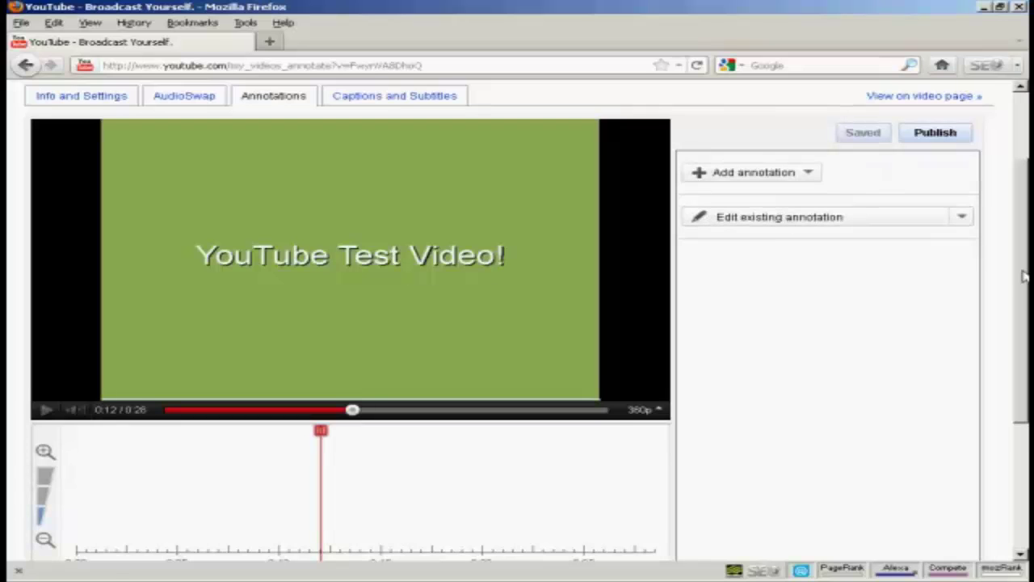
drag(1026, 276, 1024, 297)
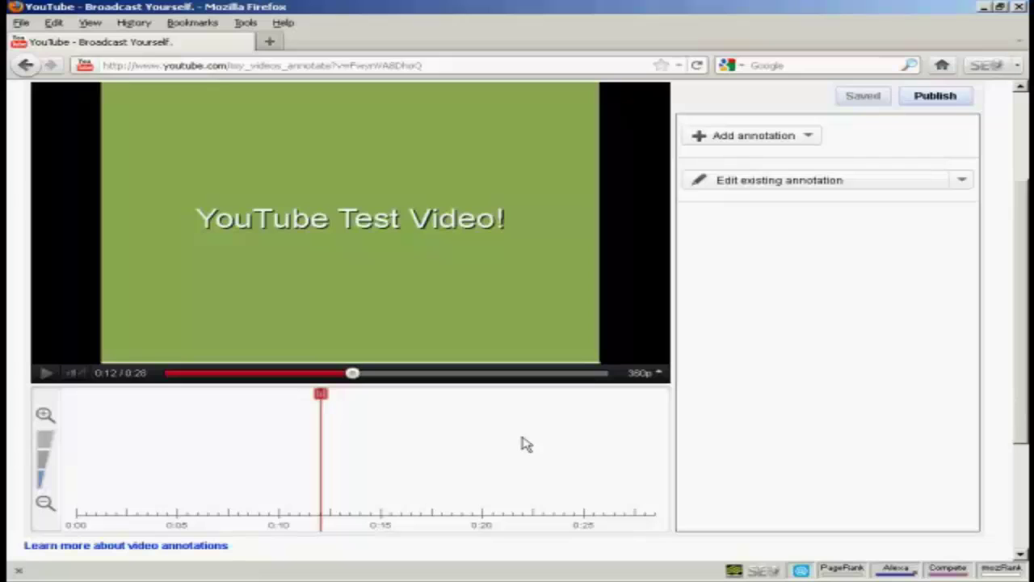
Seek the video to 0:15 and list the annotation types to add.
click(377, 378)
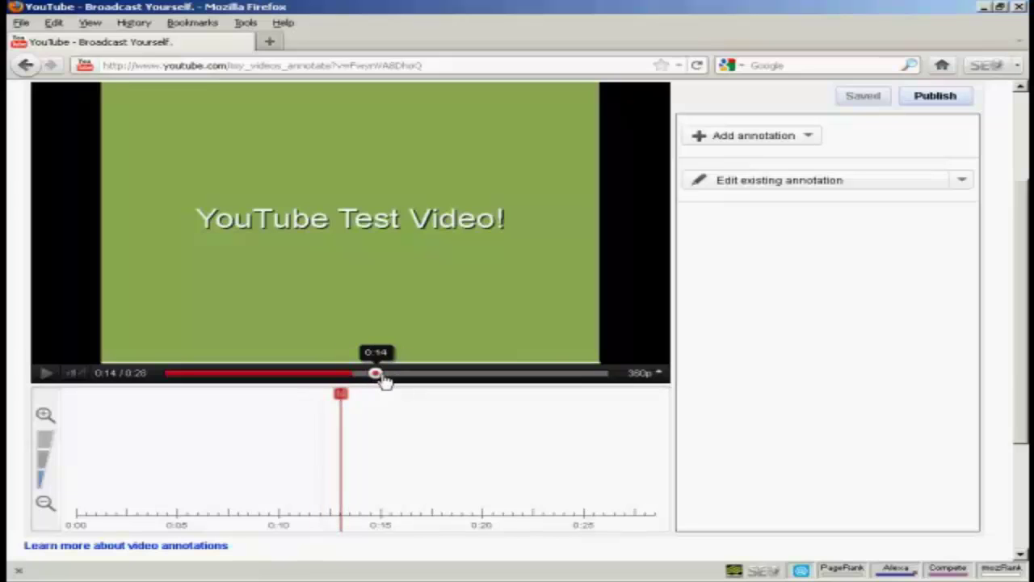
drag(385, 382, 397, 381)
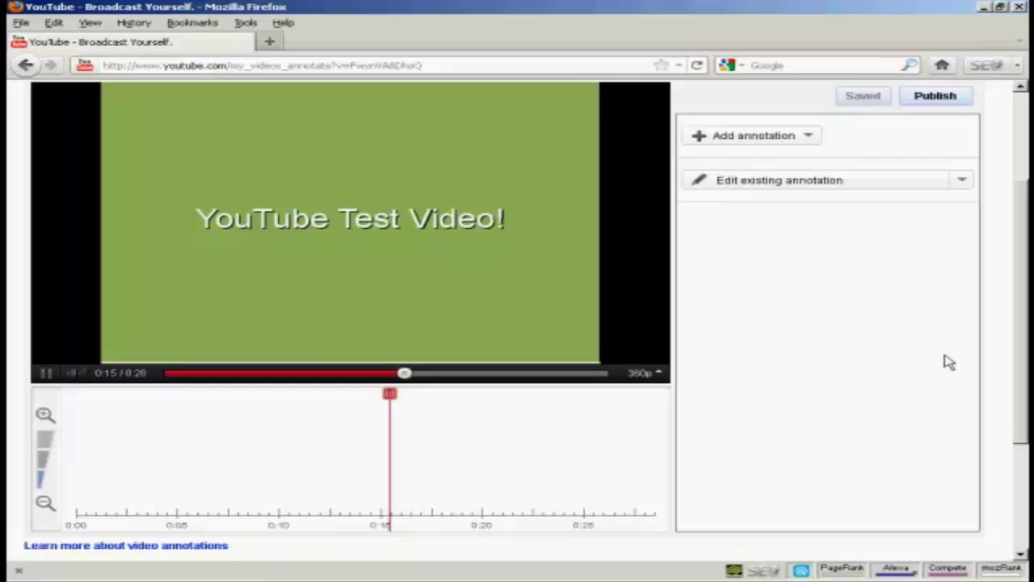
click(809, 137)
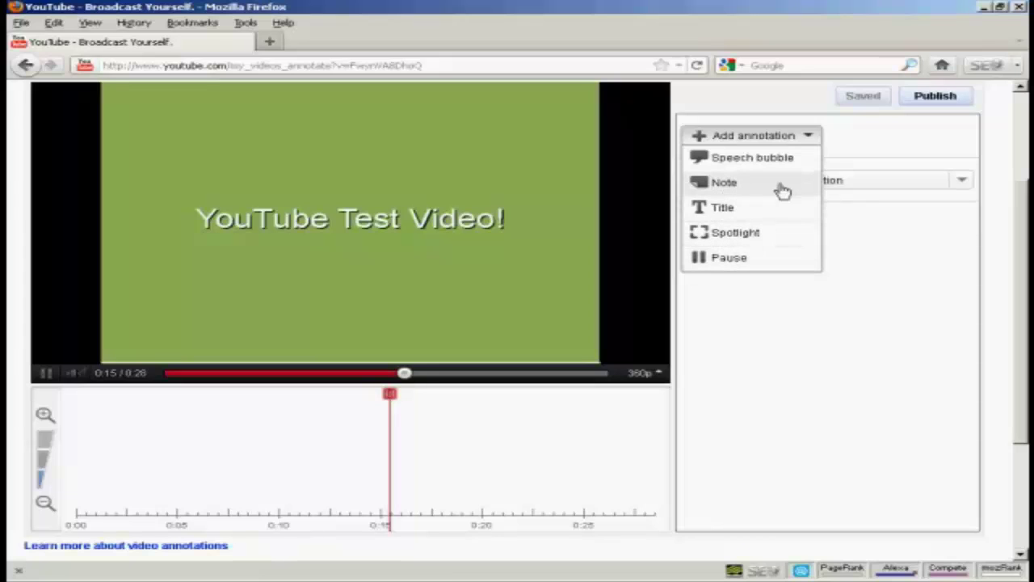
Add a Note at 0:15.4 and paste 'If you like this video subscribe to my channel' into it.
click(725, 184)
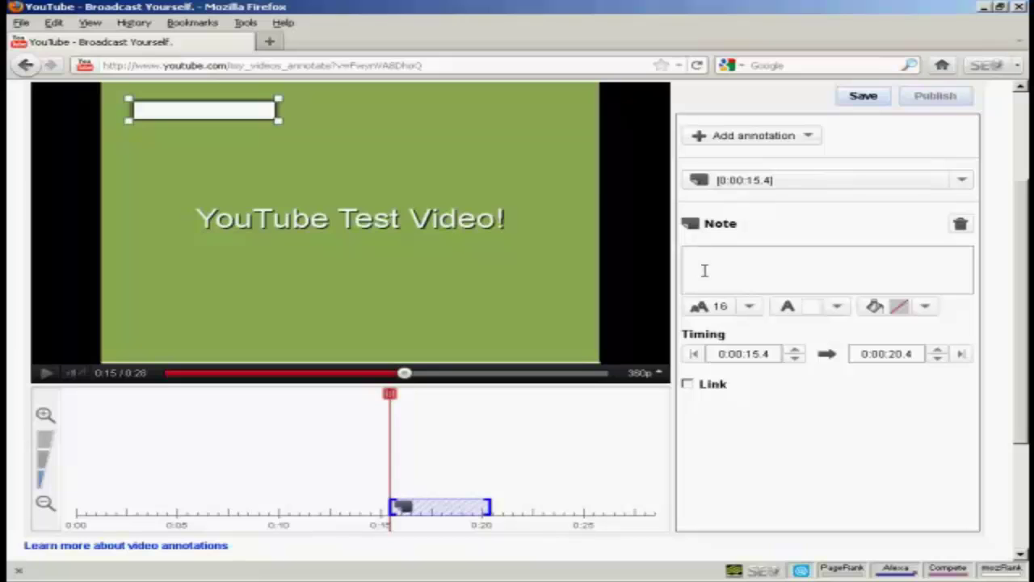
click(202, 112)
click(690, 255)
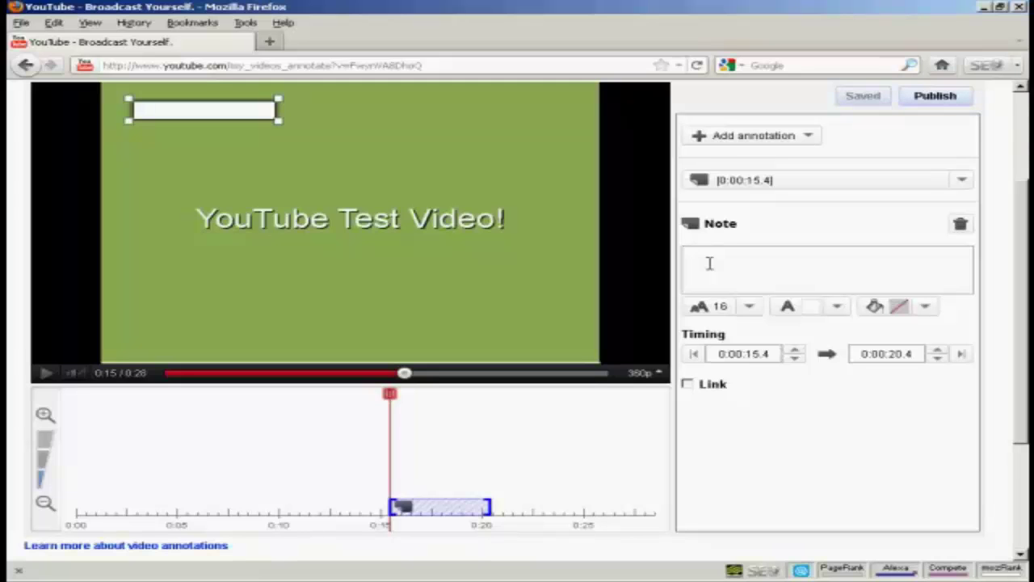
text(If you like this video subscribe to my channel)
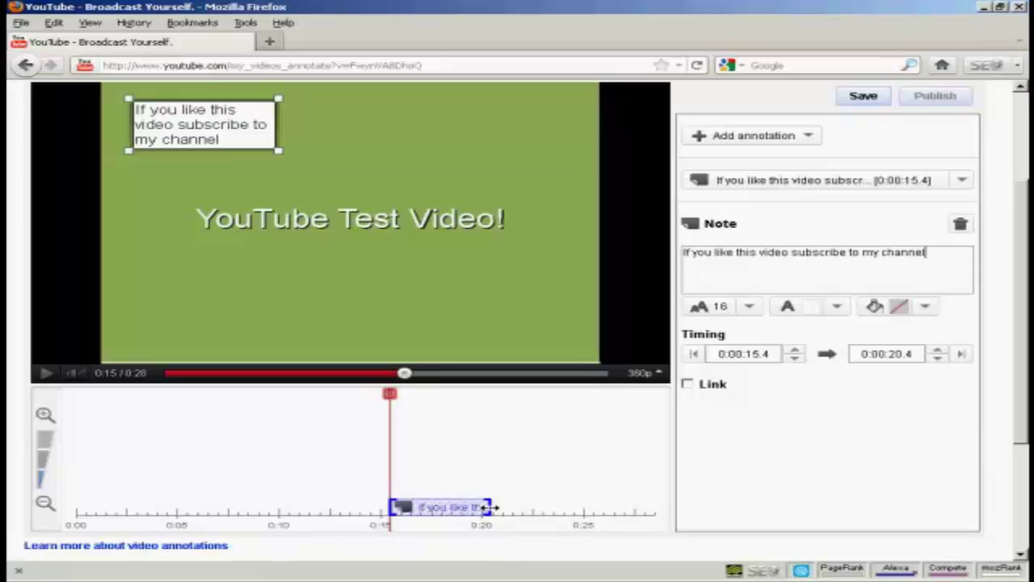
Stretch the note to end at 0:21.9 and give it a yellow background, keeping font size 16.
drag(488, 507, 514, 511)
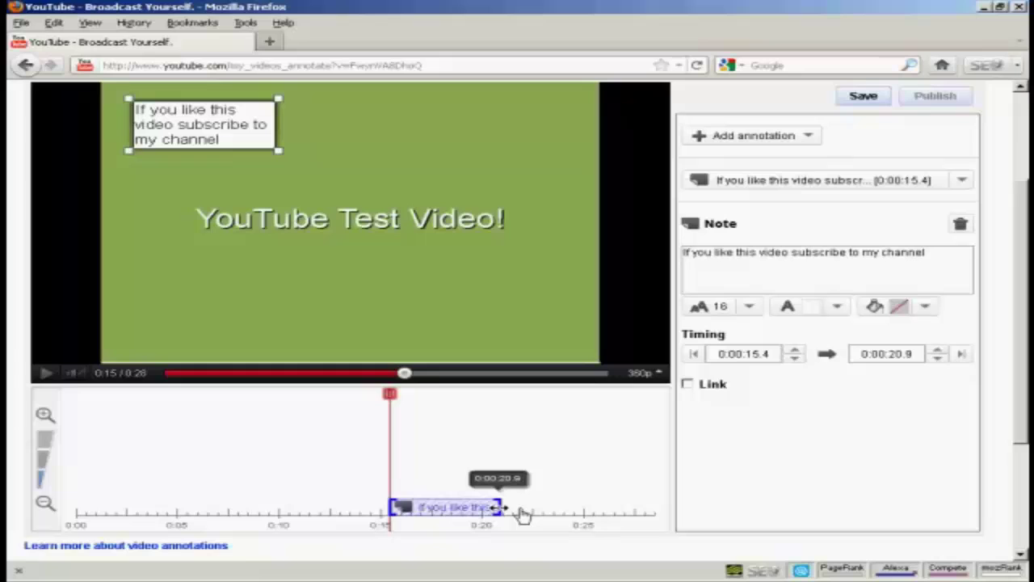
drag(523, 515, 524, 516)
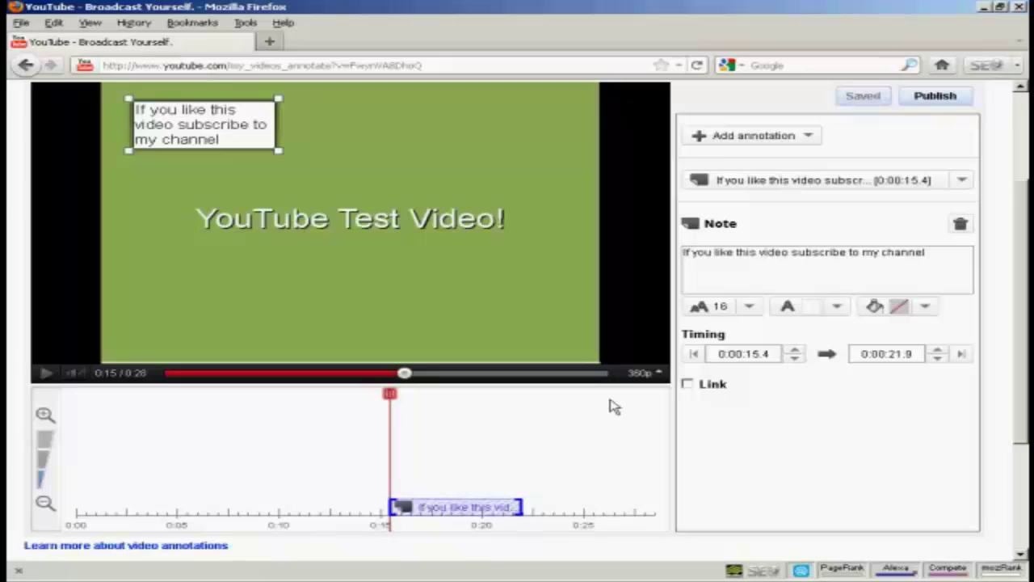
click(749, 308)
click(750, 310)
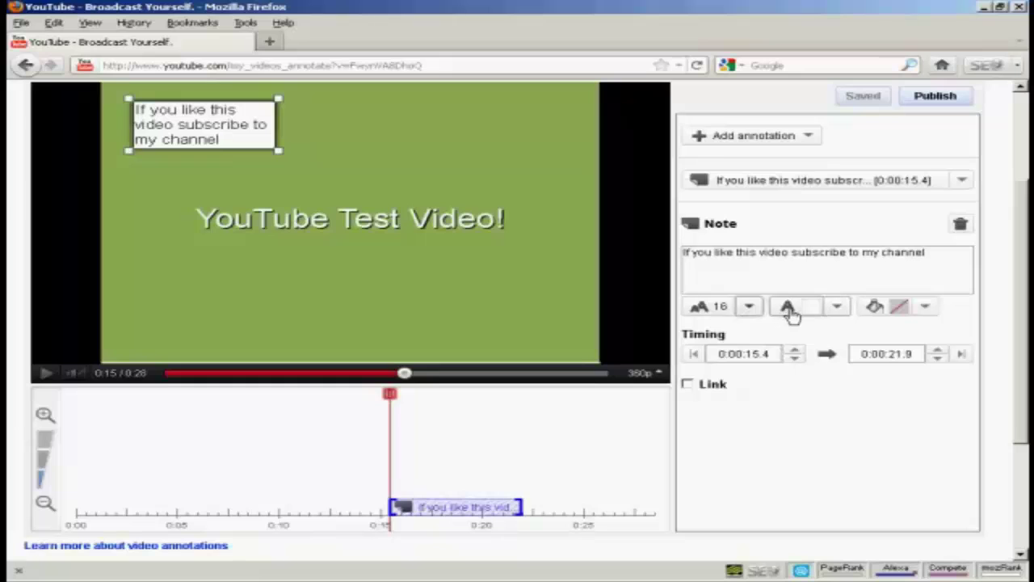
click(838, 311)
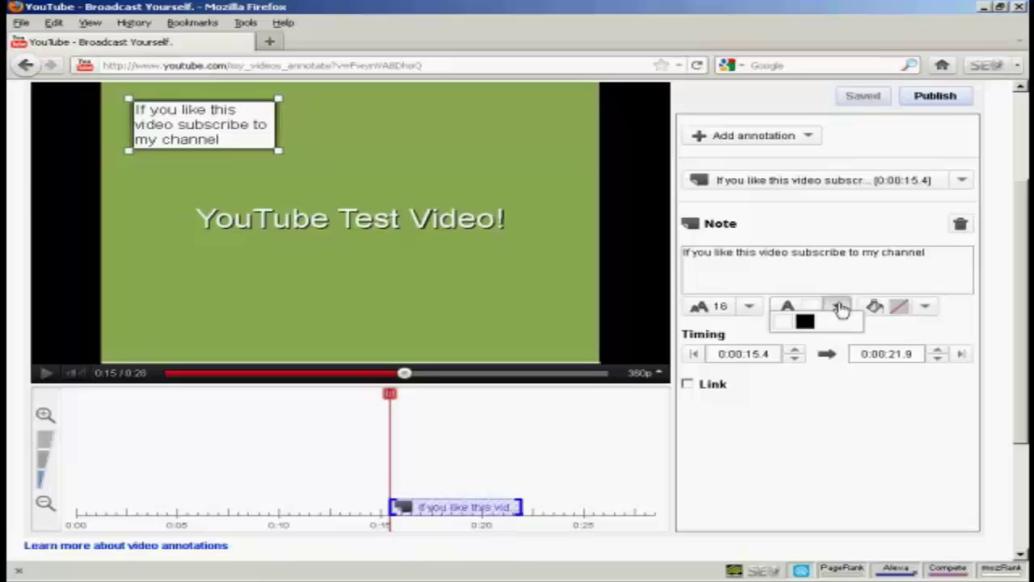
click(840, 310)
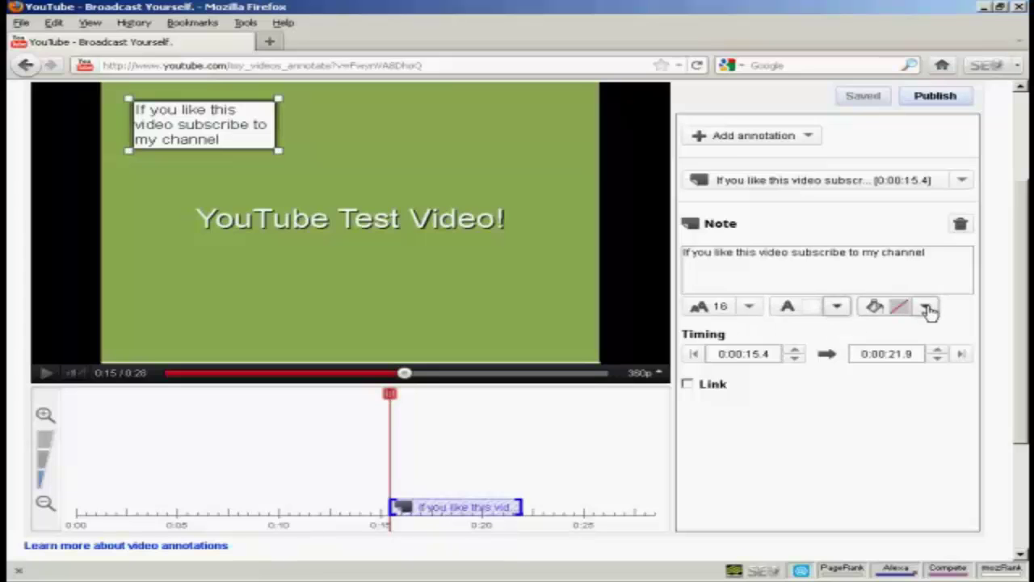
click(927, 310)
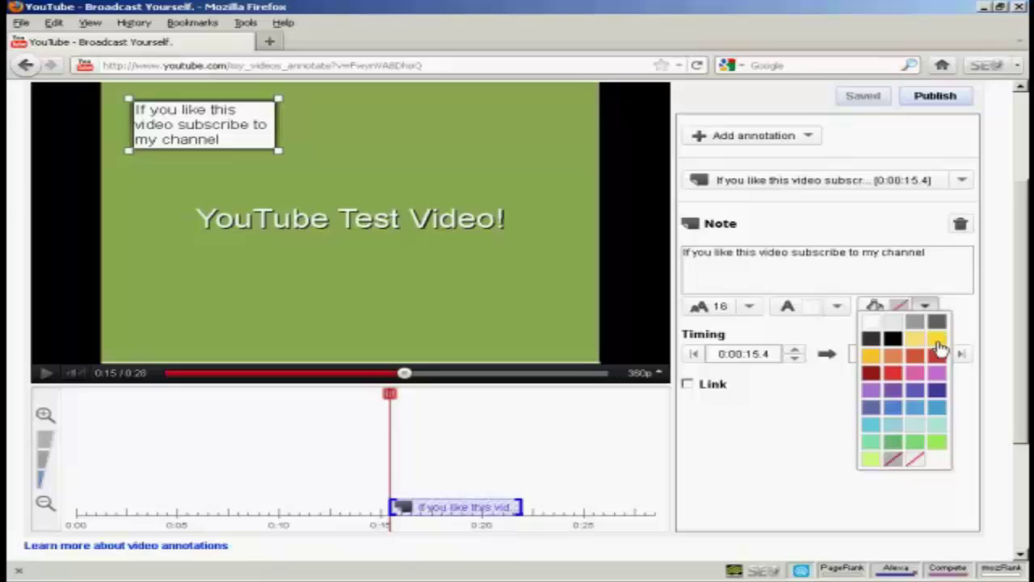
click(939, 344)
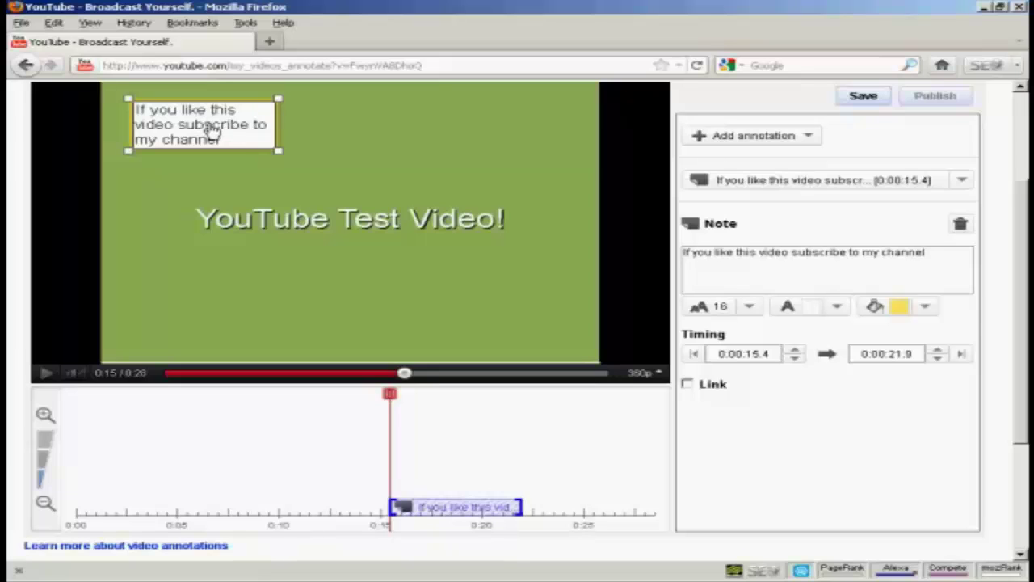
Move the note below the title, resize it to a wide one-line box, and save it.
mouse_move(212, 132)
mouse_down()
mouse_move(263, 224)
mouse_move(282, 307)
mouse_move(282, 291)
mouse_move(302, 294)
mouse_up()
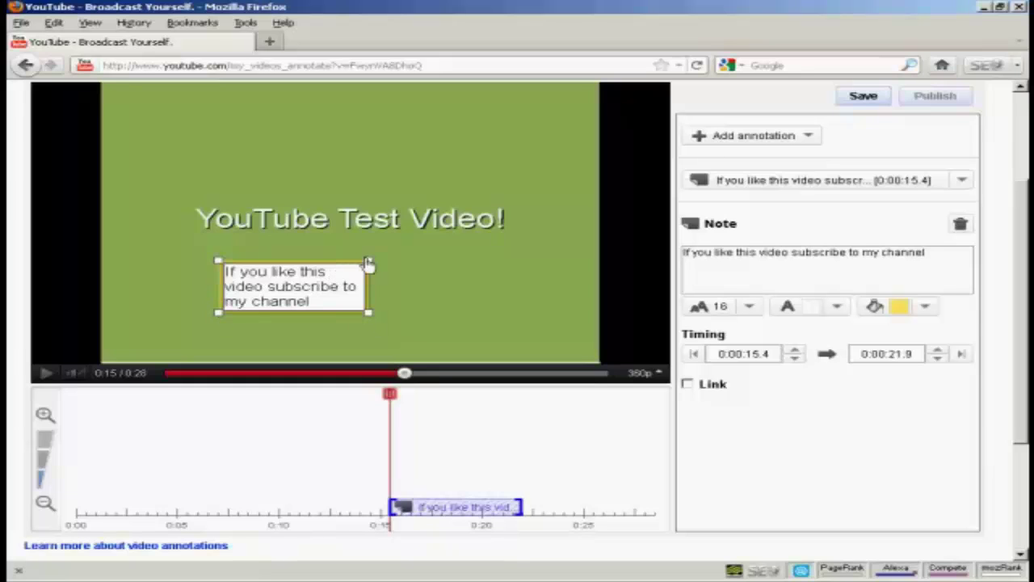
drag(369, 262, 564, 270)
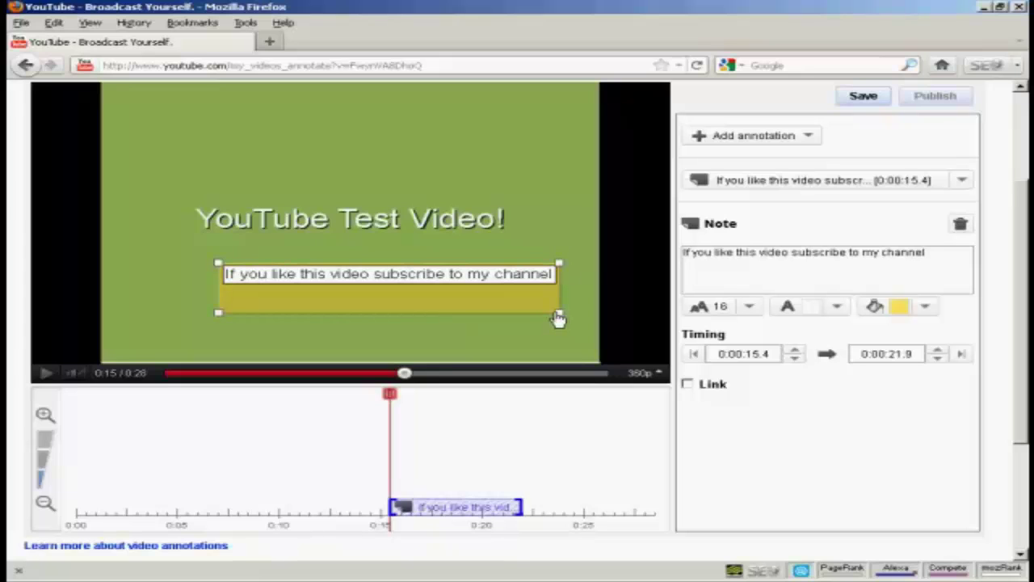
drag(560, 319, 564, 296)
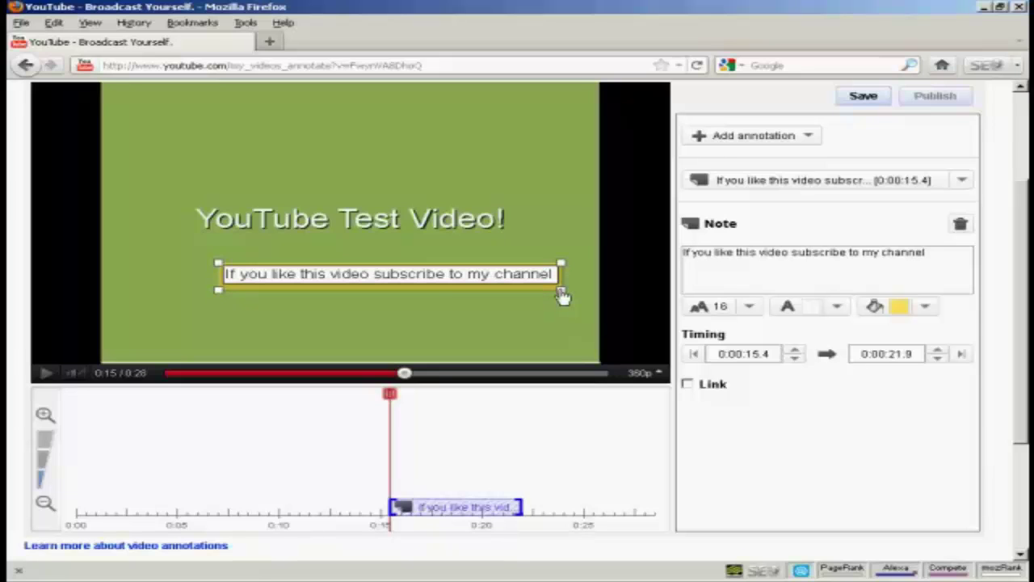
mouse_move(446, 282)
mouse_down()
mouse_move(370, 279)
mouse_move(409, 278)
mouse_move(404, 288)
mouse_up()
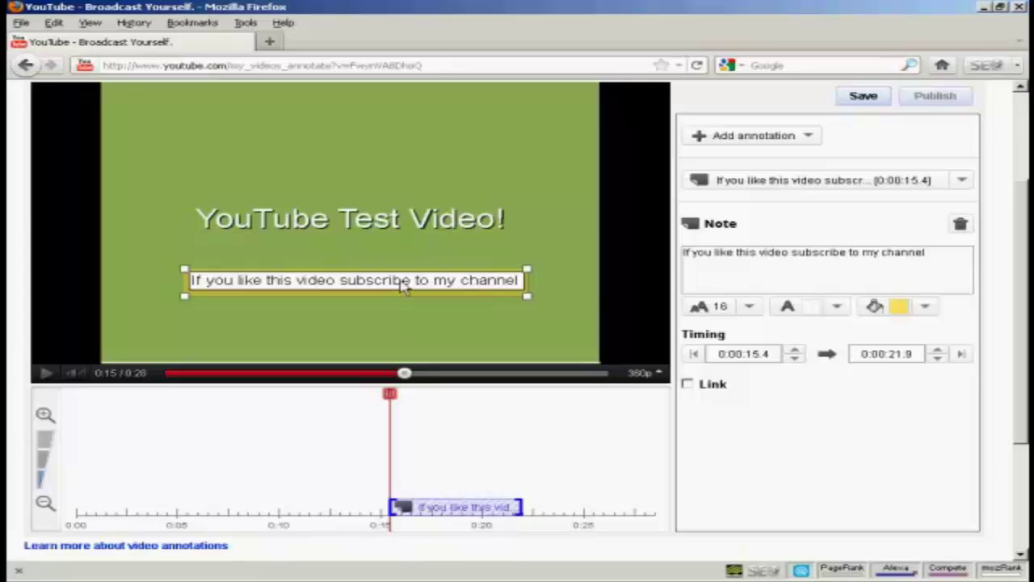
click(572, 302)
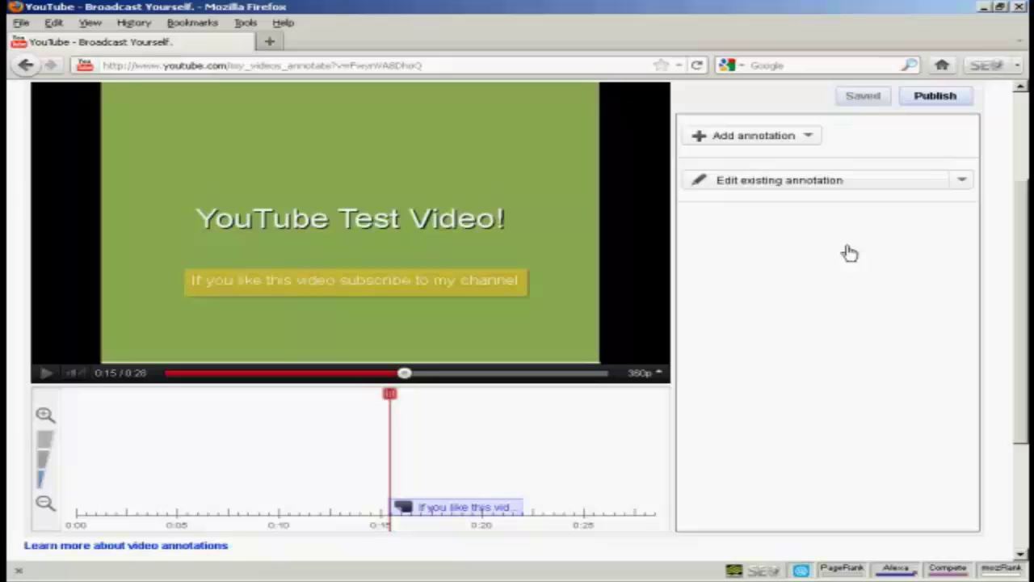
Reopen the subscribe note from the existing annotations list and tick its Link checkbox.
click(965, 187)
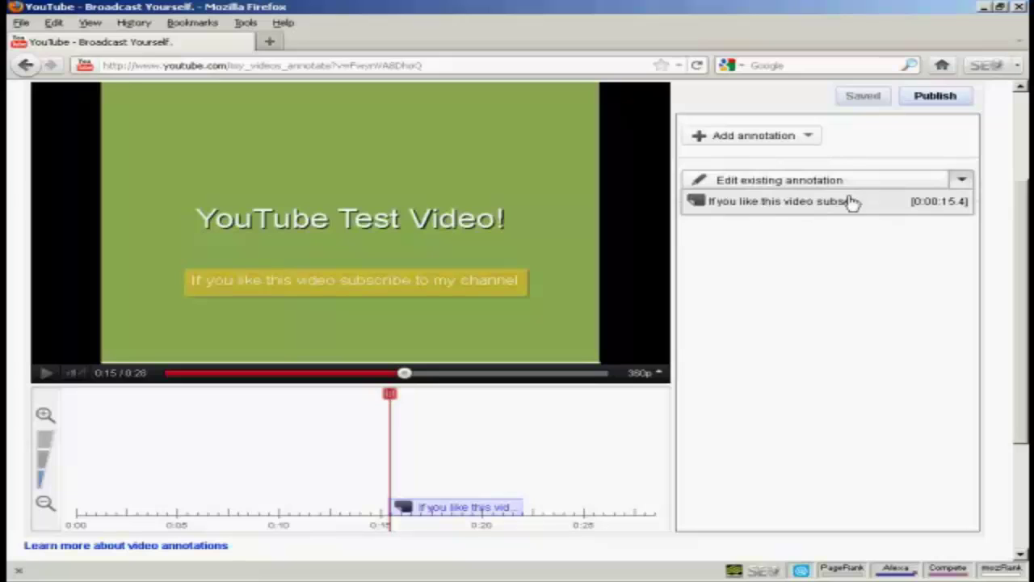
click(786, 208)
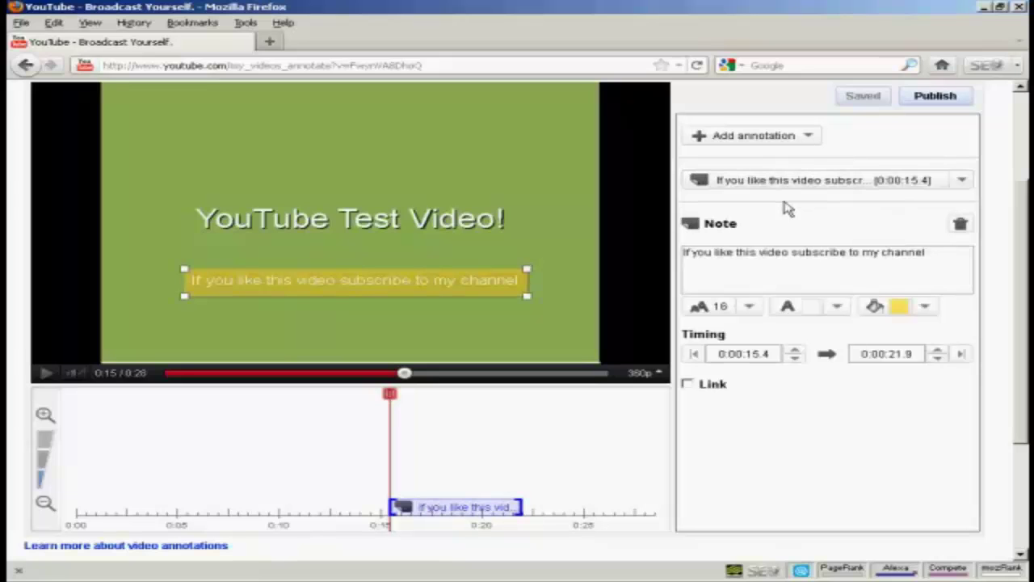
click(688, 385)
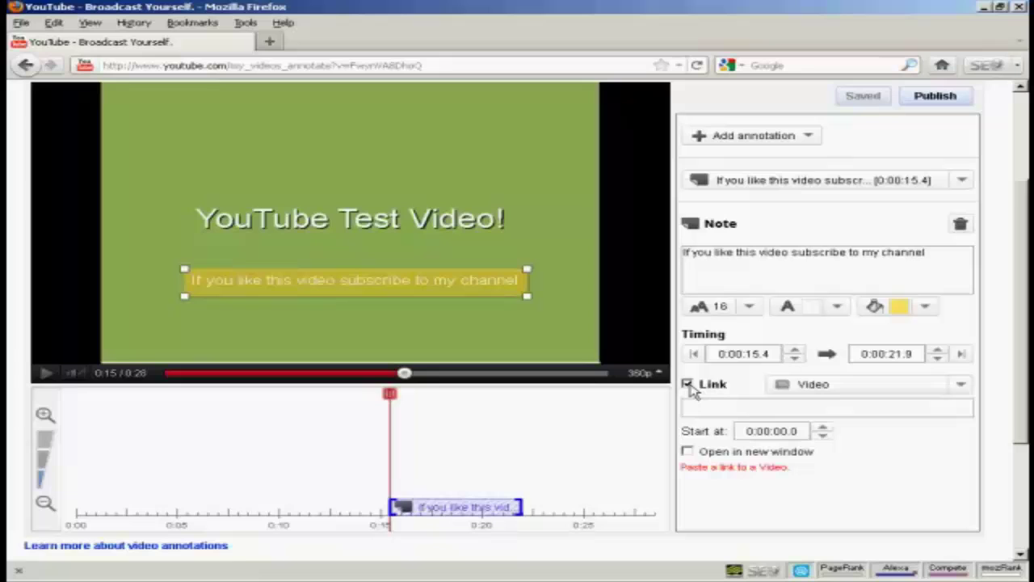
Change the note's link type from Video to Subscribe.
click(962, 388)
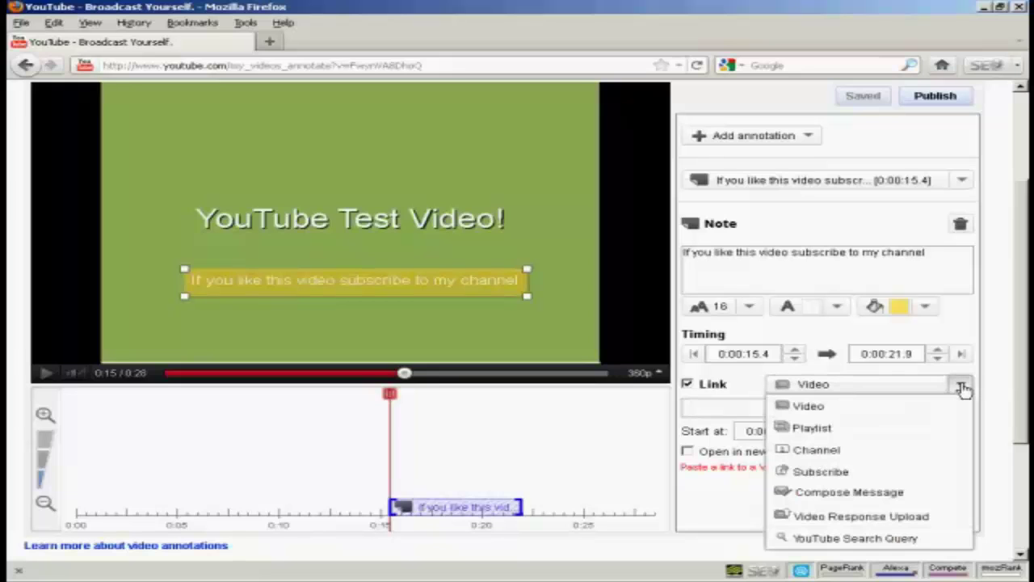
click(826, 478)
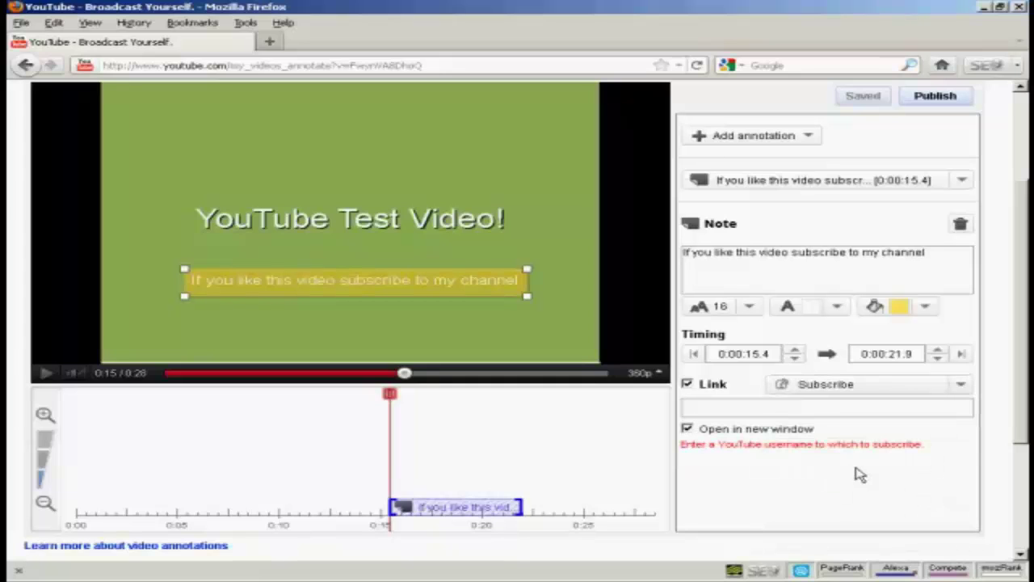
Enter the channel's username as the subscribe target and preview the Confirm Subscription page.
click(699, 408)
text(newvideo4you)
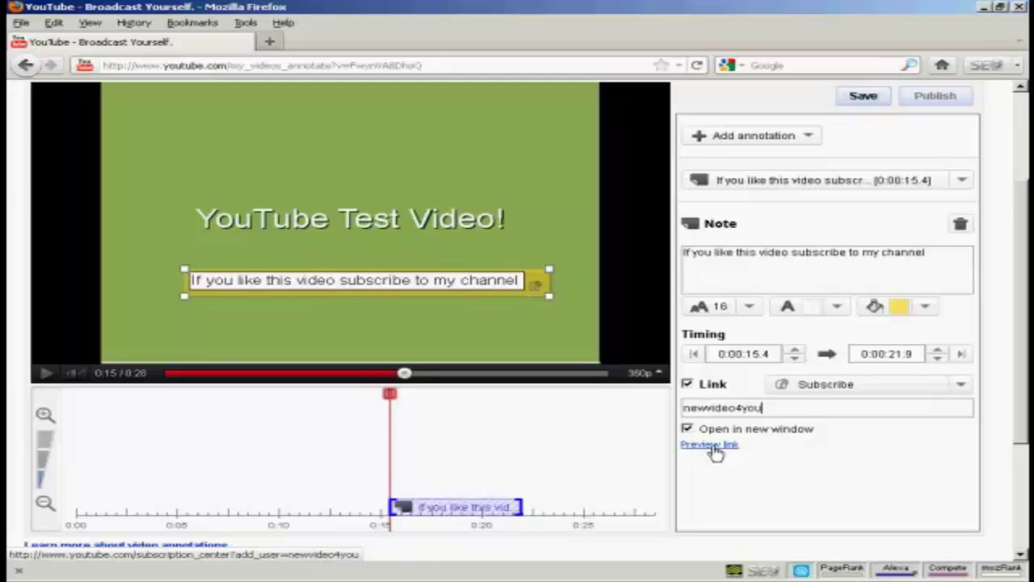
click(715, 449)
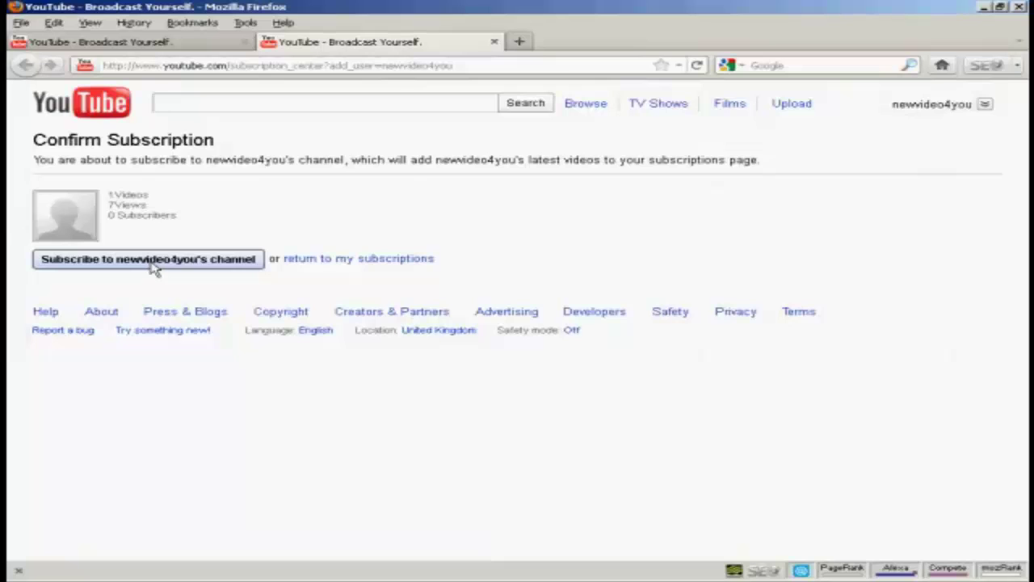
Close the preview tab, publish the linked note, and view the live YouTube Test page.
click(495, 43)
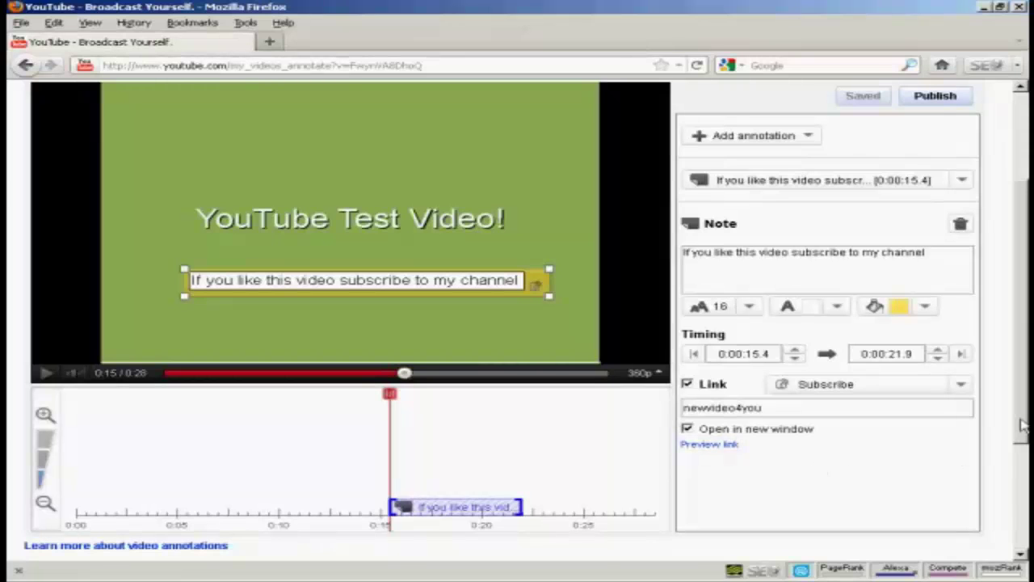
drag(1022, 426, 1025, 396)
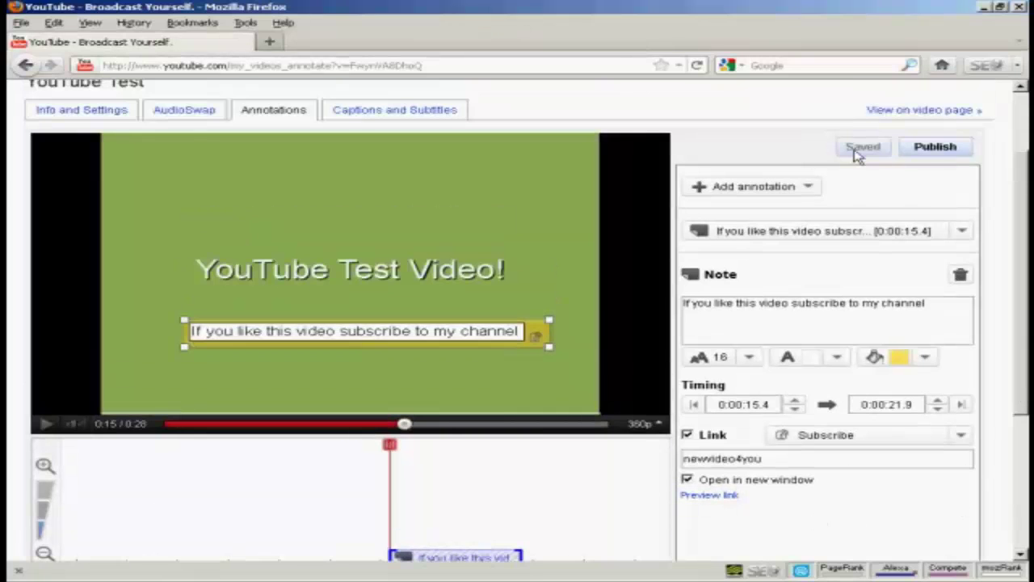
click(945, 154)
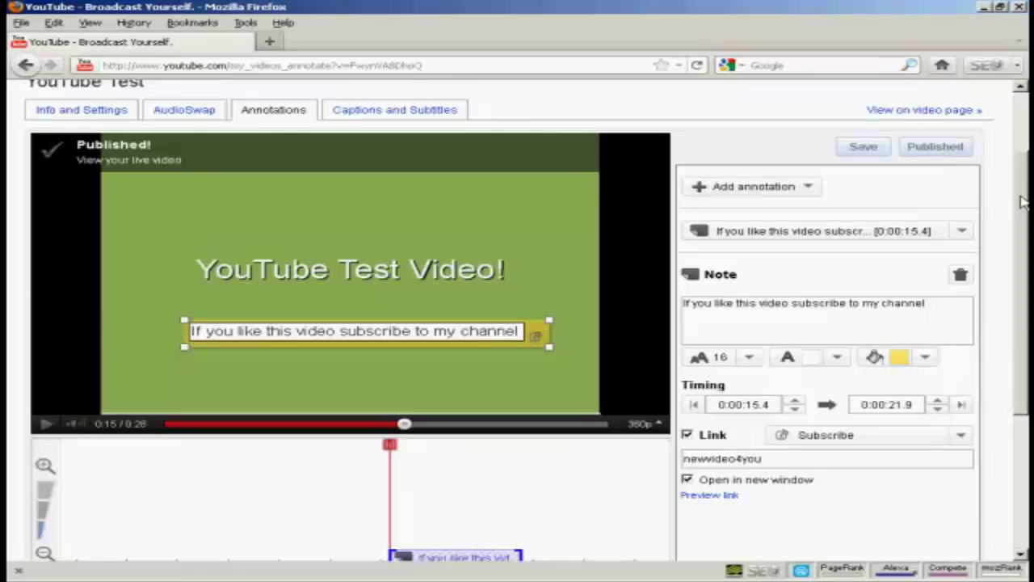
drag(1023, 192, 1022, 148)
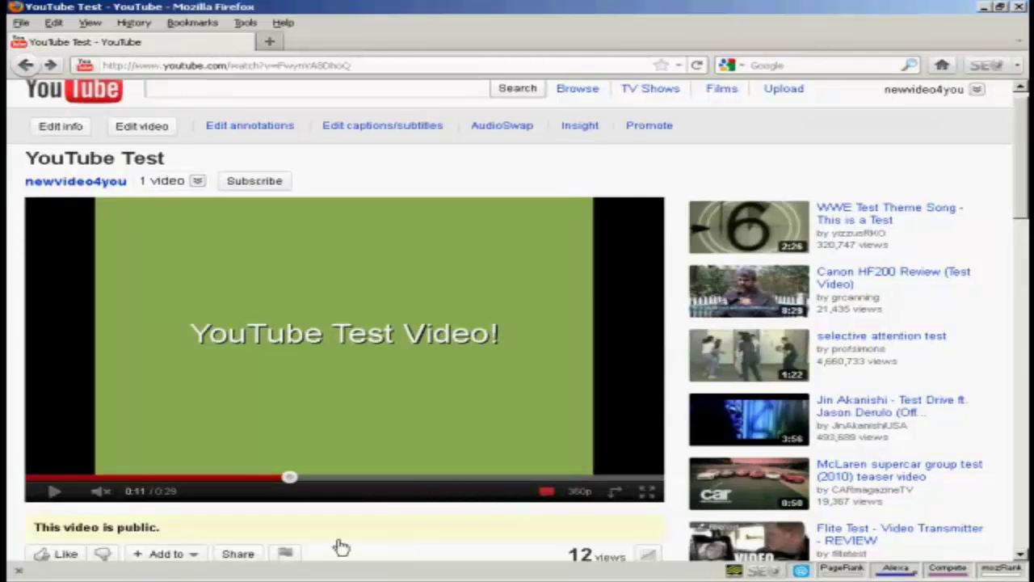
click(54, 495)
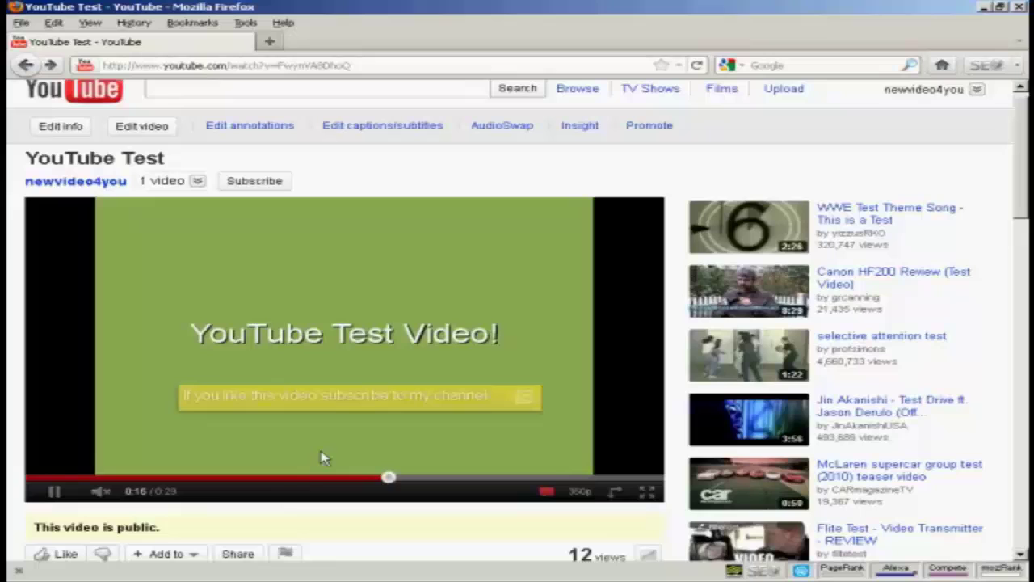
click(377, 404)
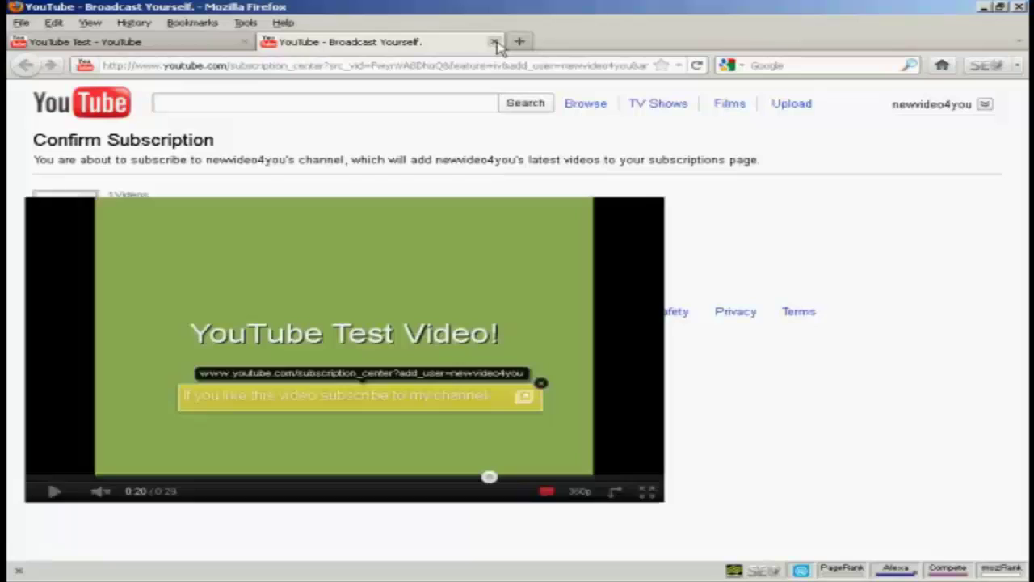
click(494, 42)
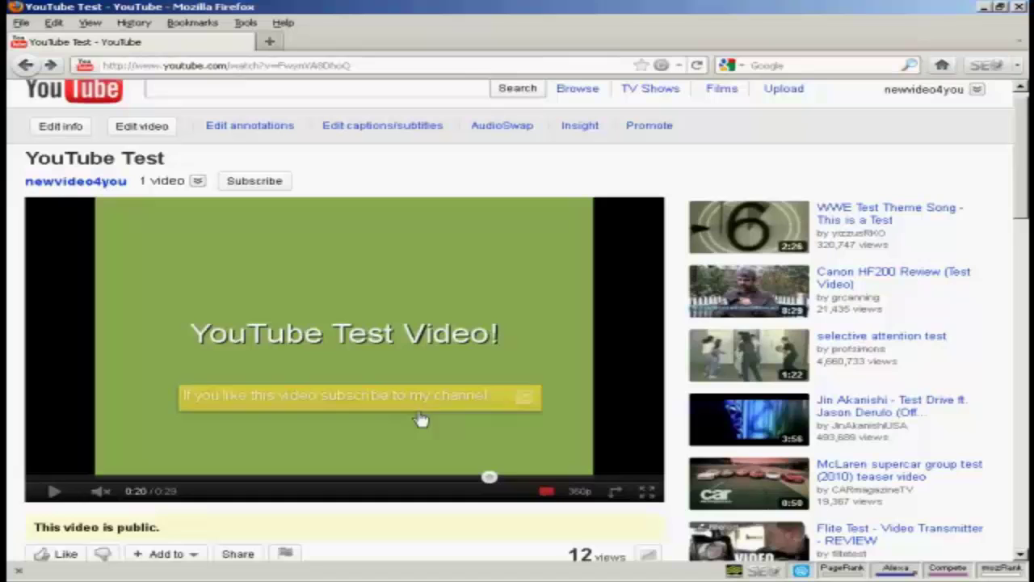
Return through My Videos to the Annotations editor for the YouTube Test video.
scroll(1025, 150, up, 1)
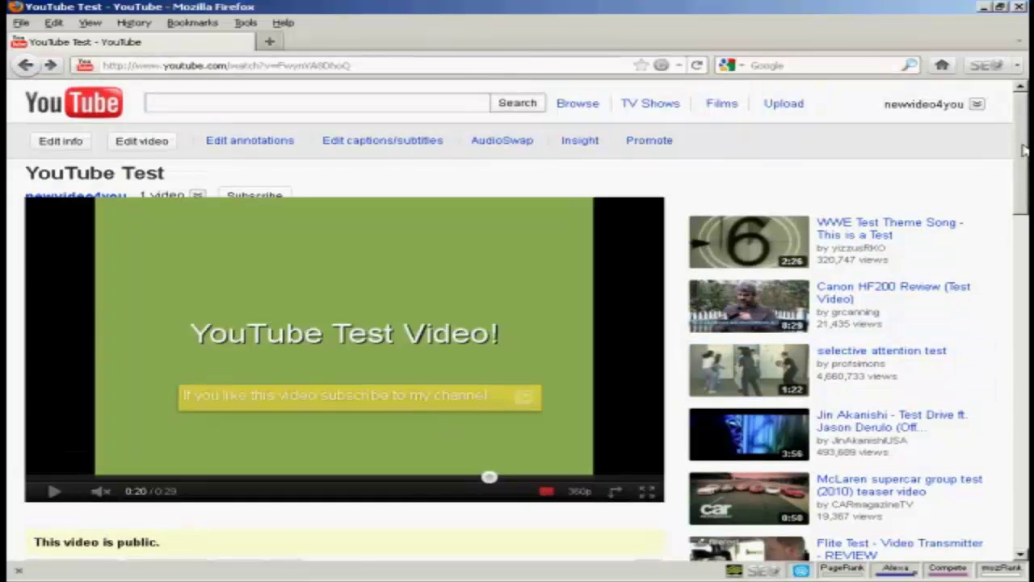
click(978, 111)
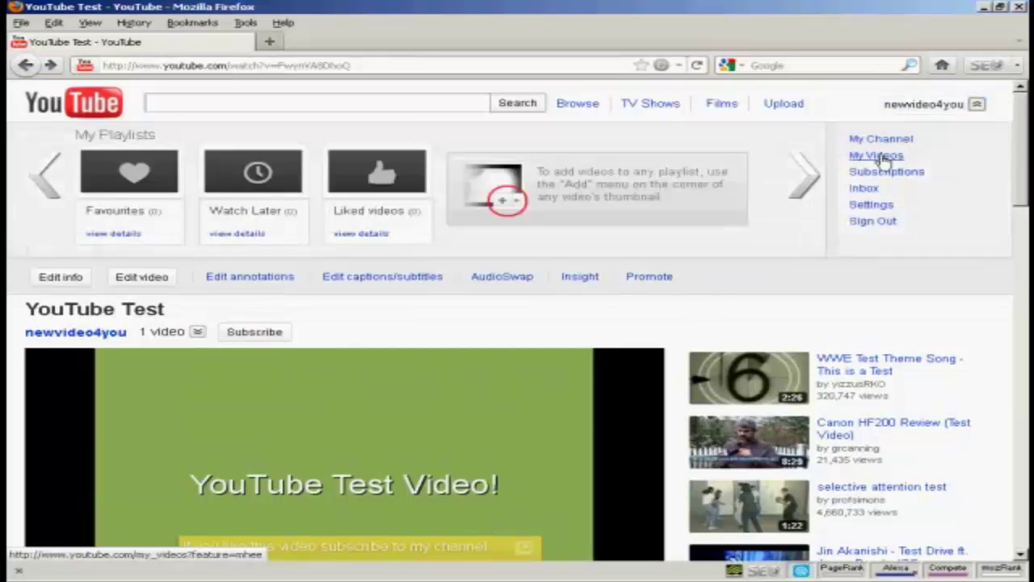
click(881, 158)
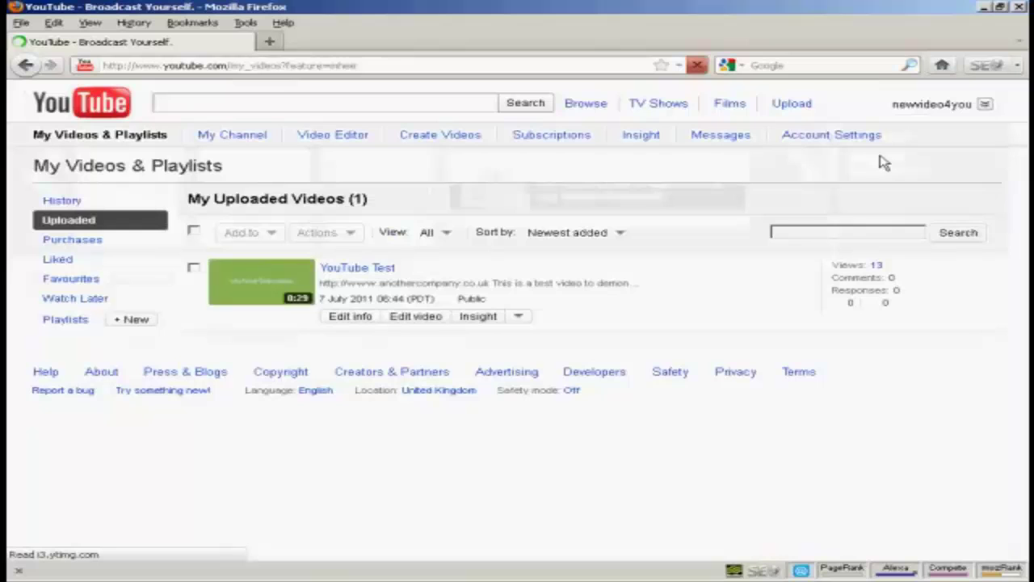
click(520, 318)
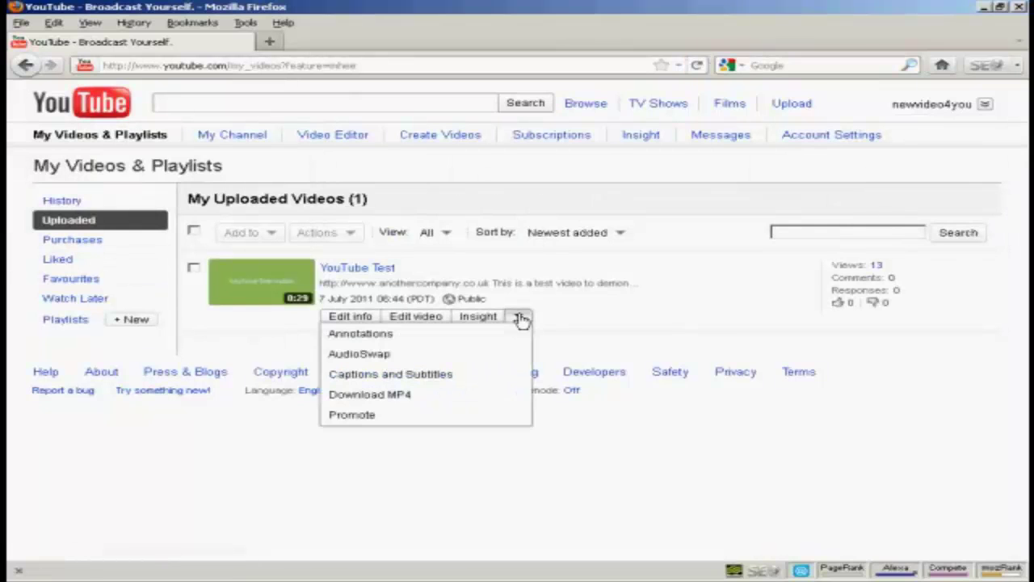
click(374, 338)
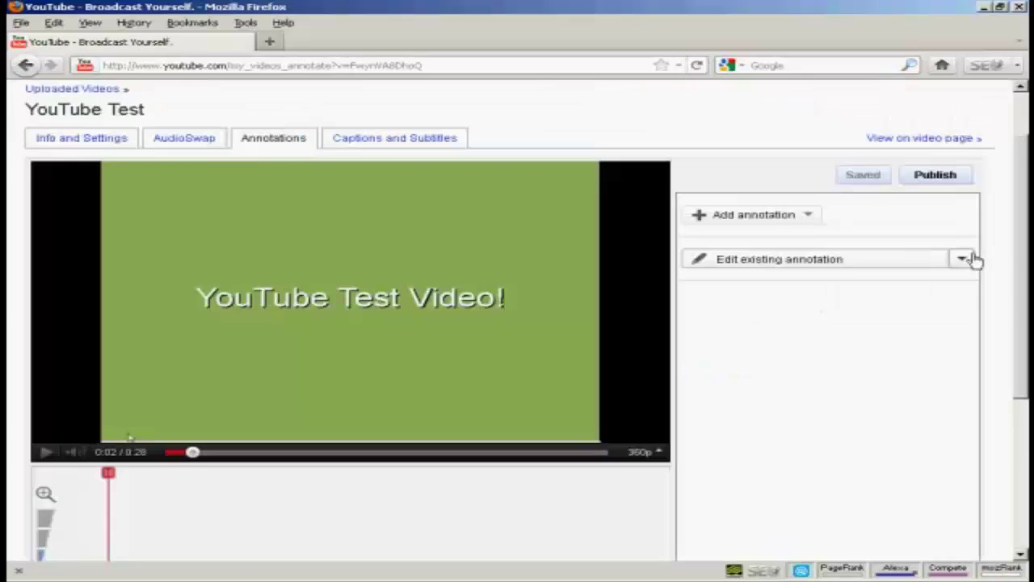
Delete the yellow subscribe note from YouTube Test and publish the video without annotations.
click(963, 260)
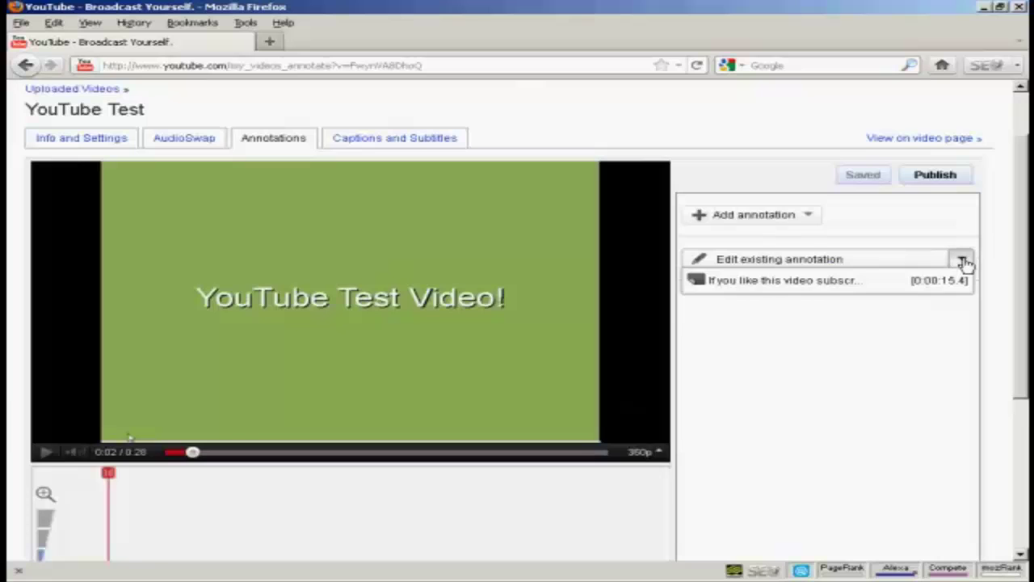
click(785, 286)
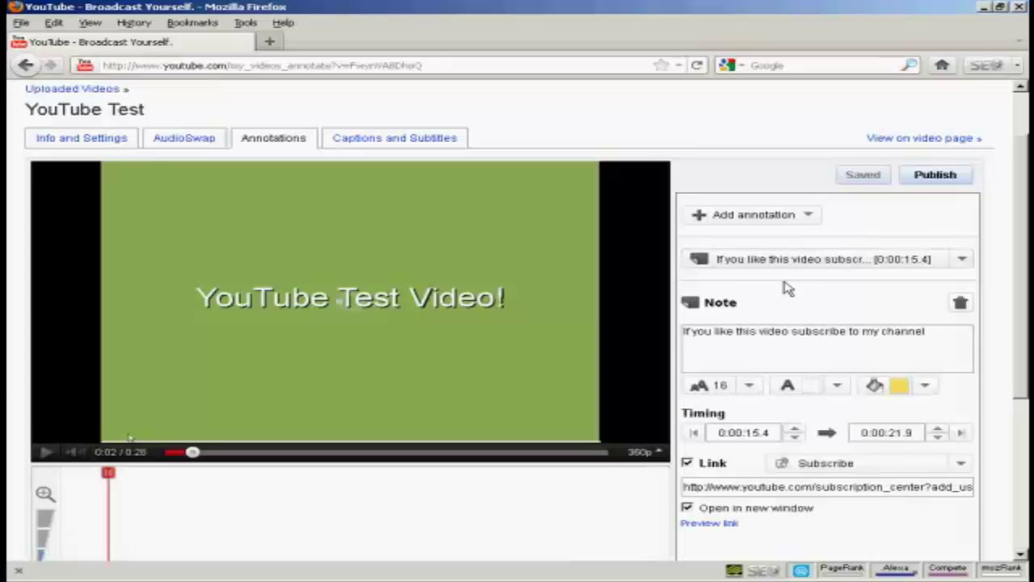
click(961, 304)
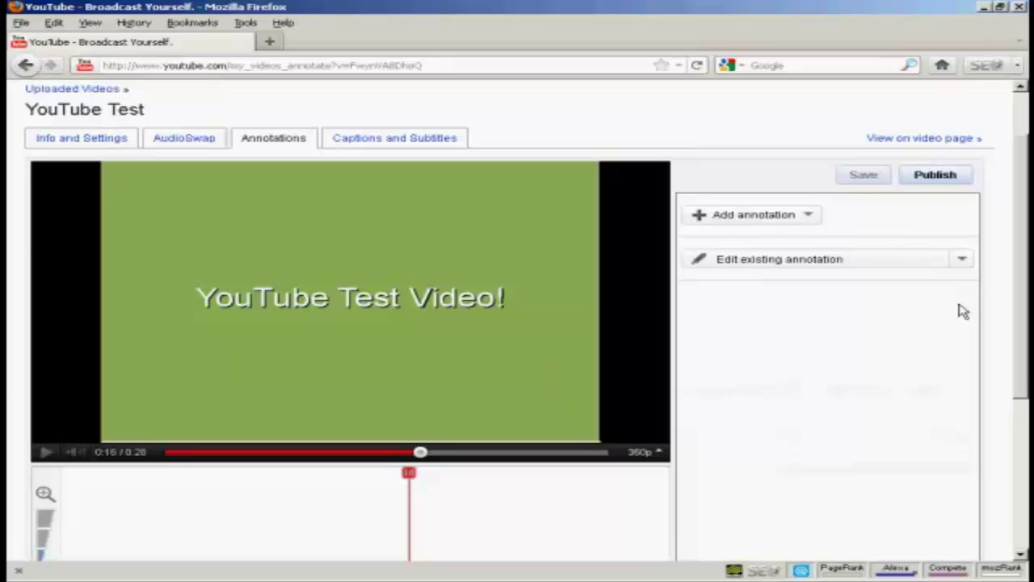
click(937, 181)
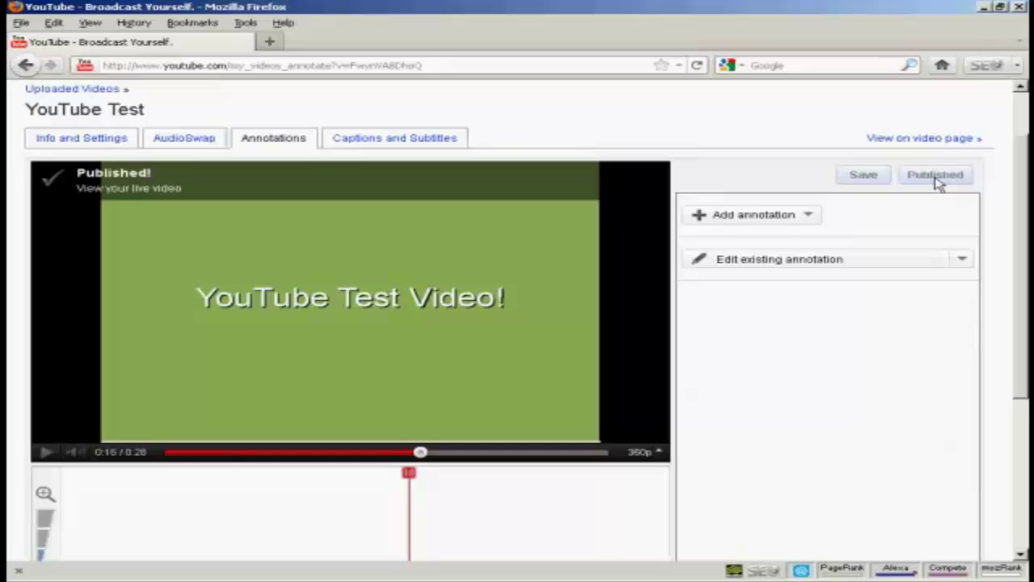